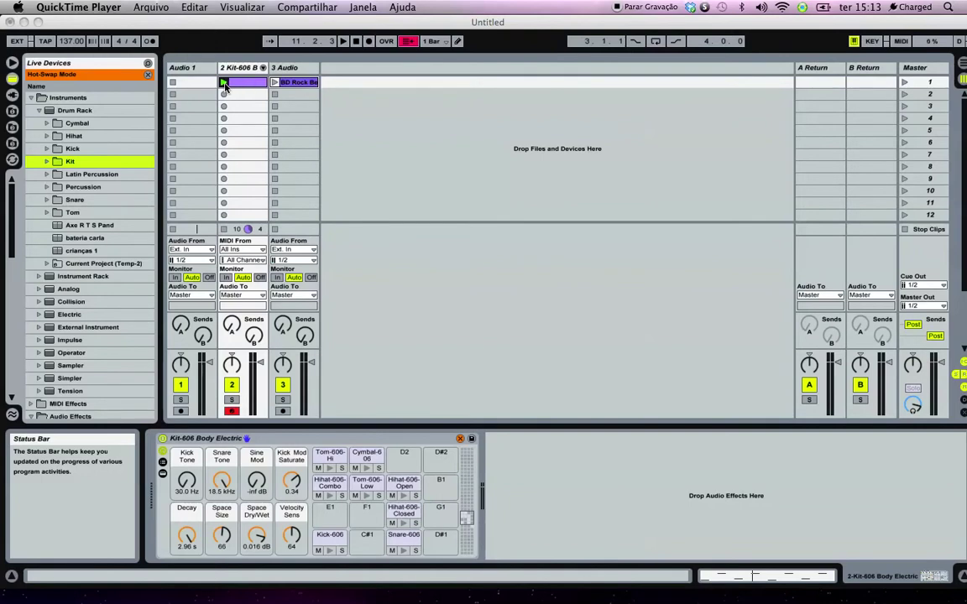
Step: Play the Kit-606 drum clip and inspect its MIDI notes in a temporarily enlarged note editor
click(224, 83)
double_click(235, 83)
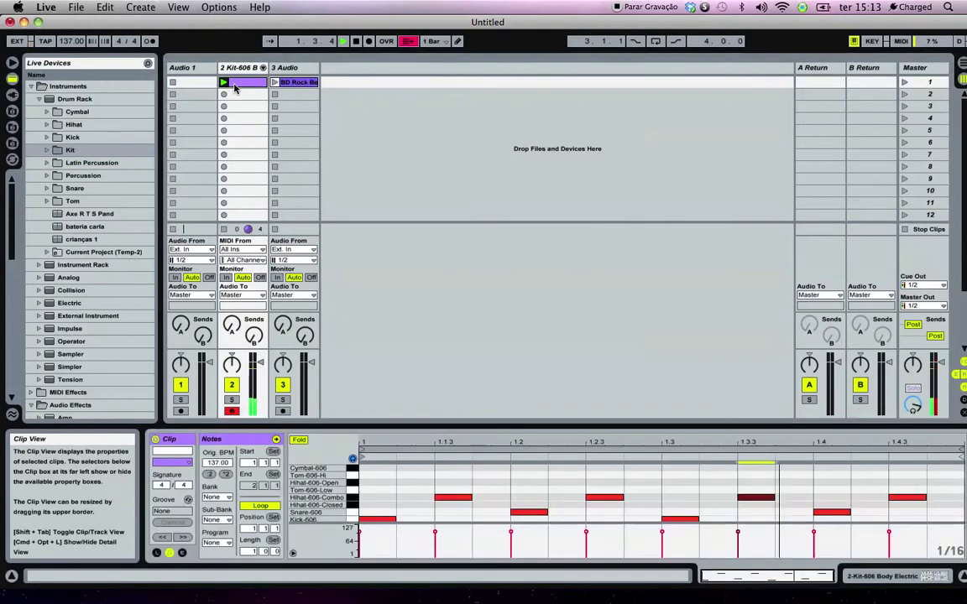
drag(441, 429, 440, 339)
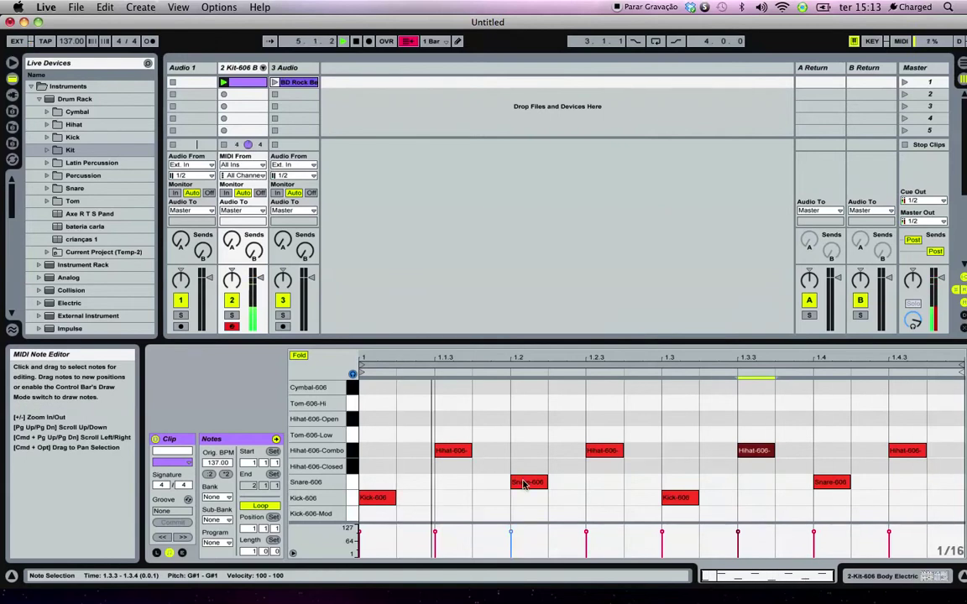
drag(676, 348, 676, 430)
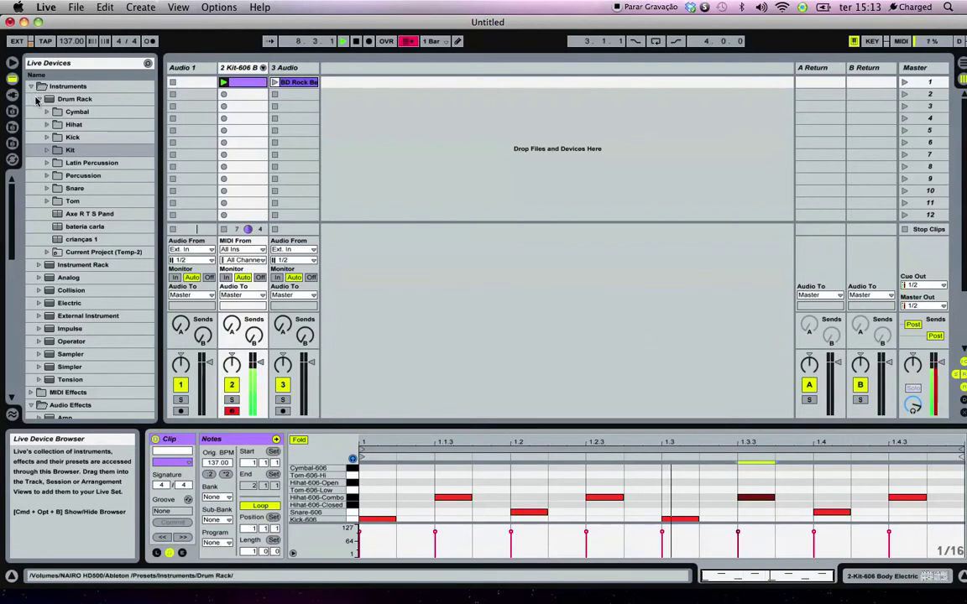
Step: Add the default Beat Repeat audio effect to the Kit-606 track
click(31, 87)
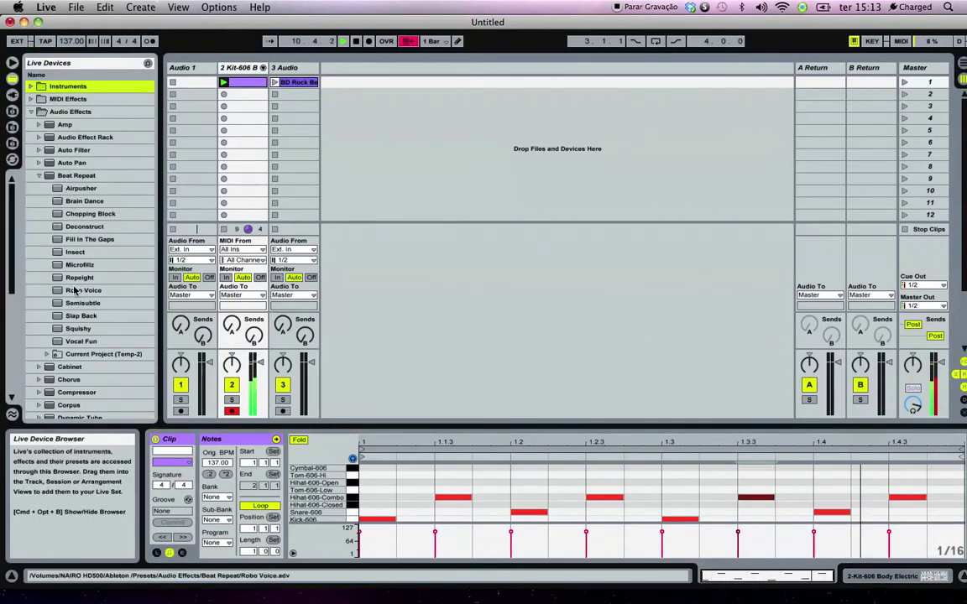
double_click(74, 176)
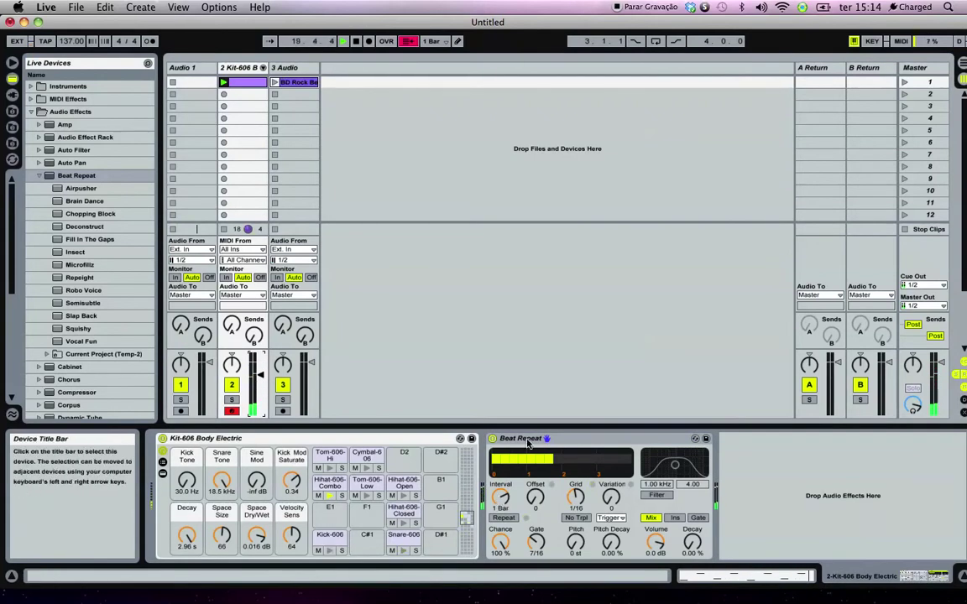
Step: Try a Beat Repeat Interval of 4 Bar and return it to 1 Bar
drag(503, 497, 503, 483)
drag(502, 440, 502, 420)
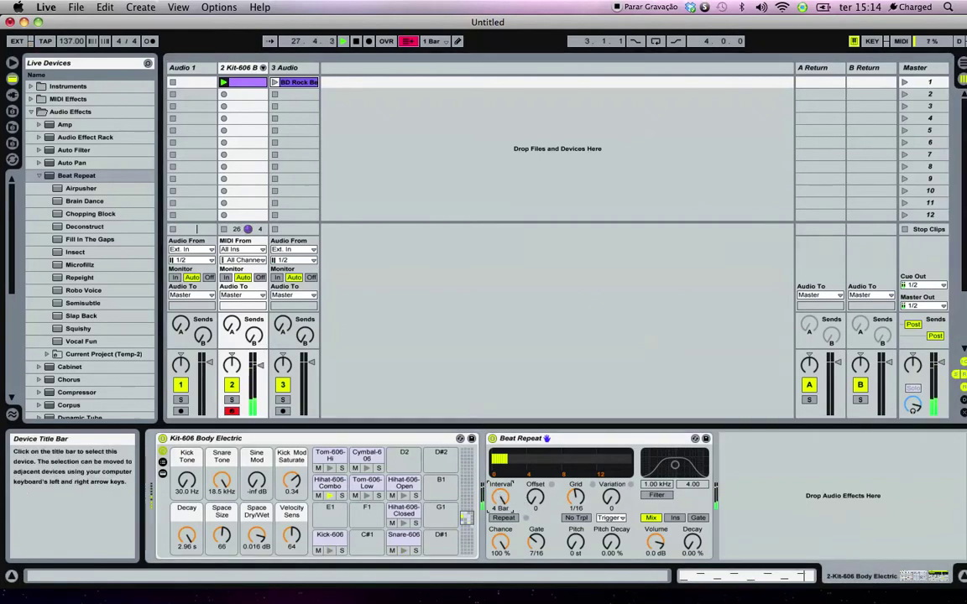
drag(500, 500, 501, 513)
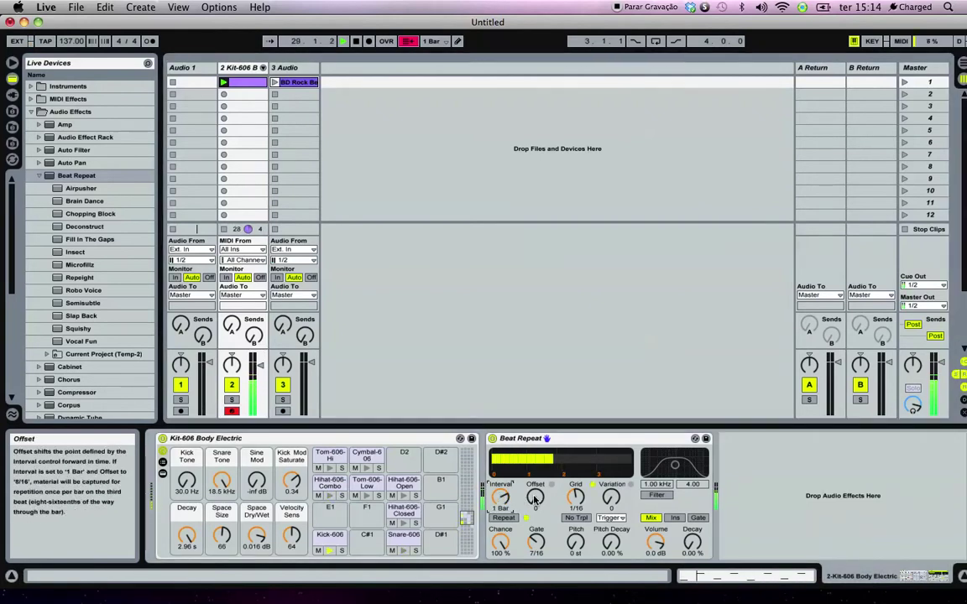
Step: Set Beat Repeat's Offset to 4/16, checking it against the clip's notes and comparing with 6/16
drag(534, 499, 535, 491)
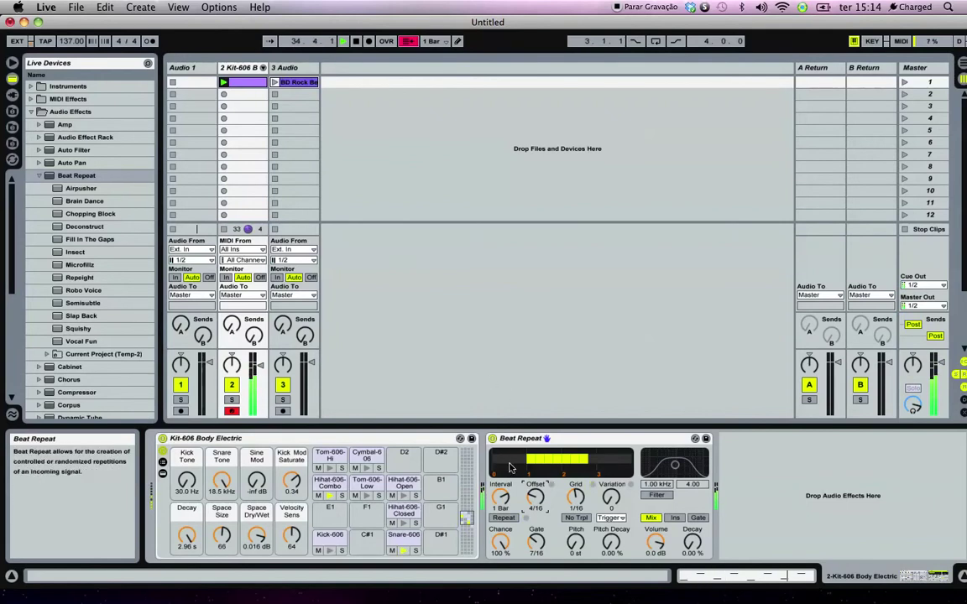
click(243, 82)
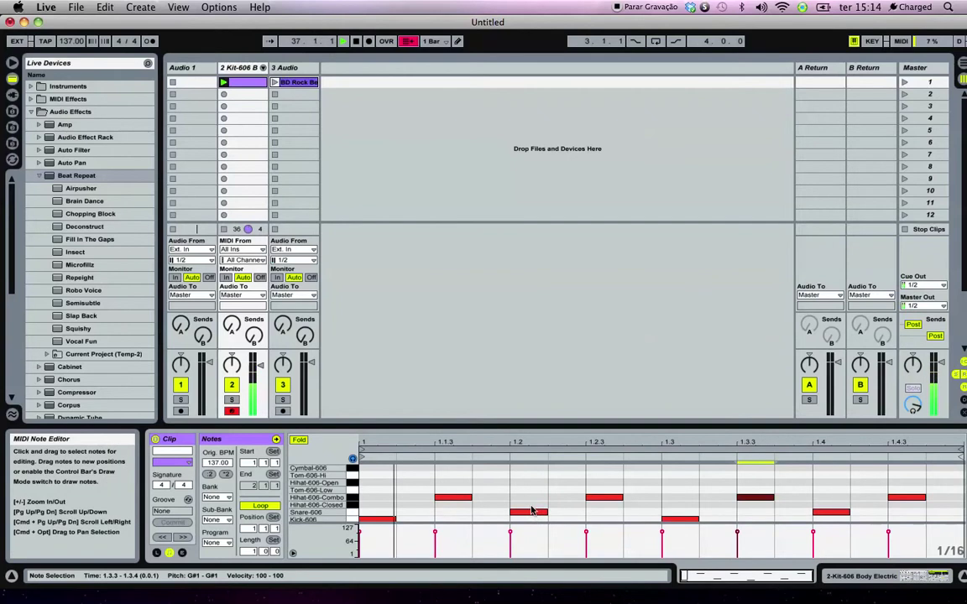
key(shift+Tab)
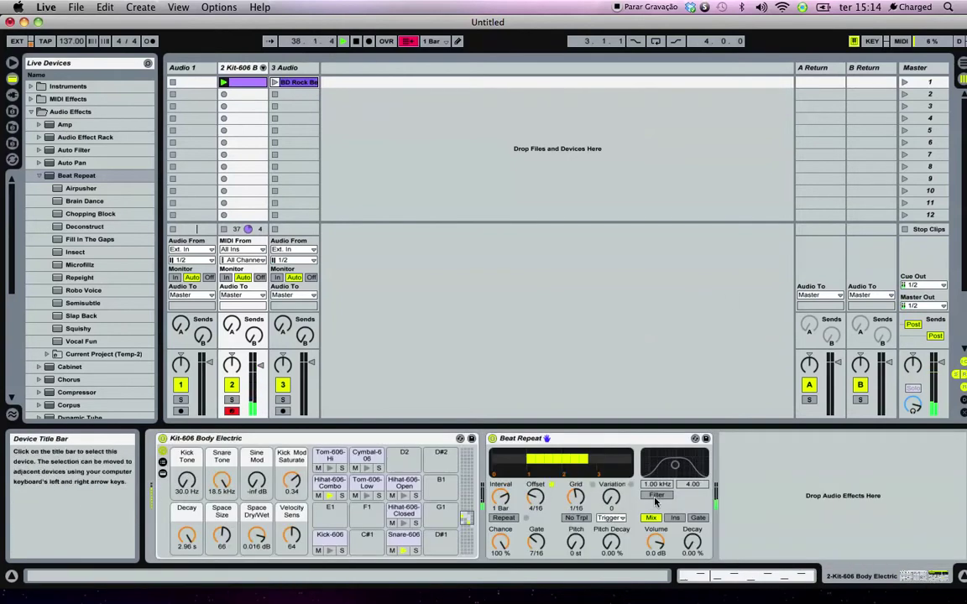
drag(536, 497, 535, 488)
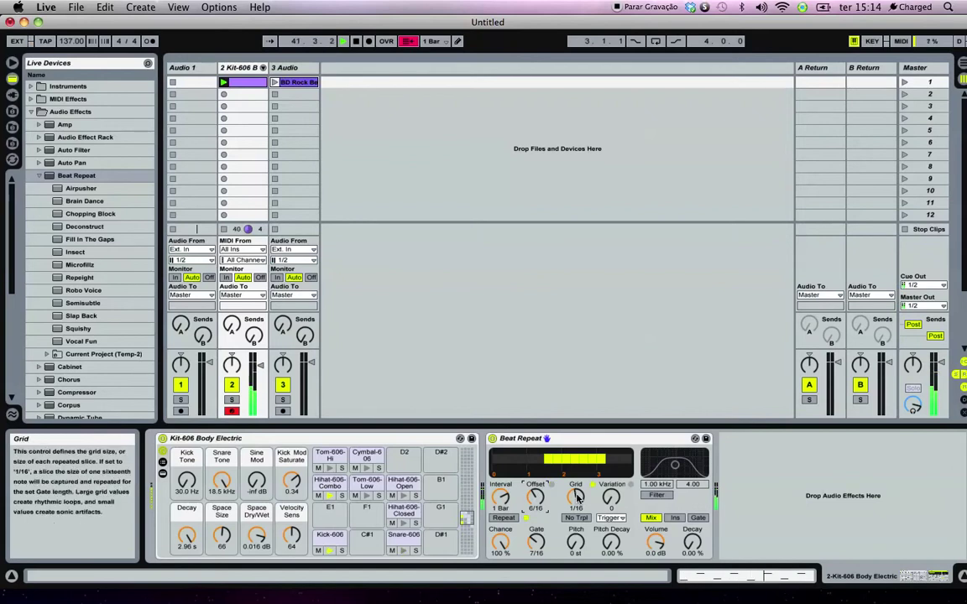
drag(536, 498, 536, 506)
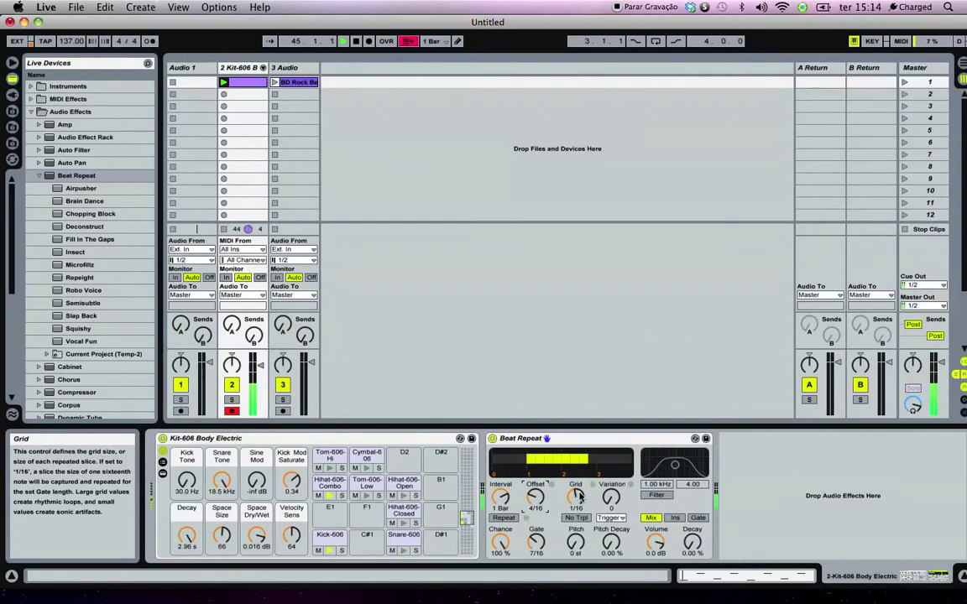
Step: Try a Beat Repeat Grid of 1/32, settle on 1/8, and set the Gate to 4/16
drag(575, 497, 575, 504)
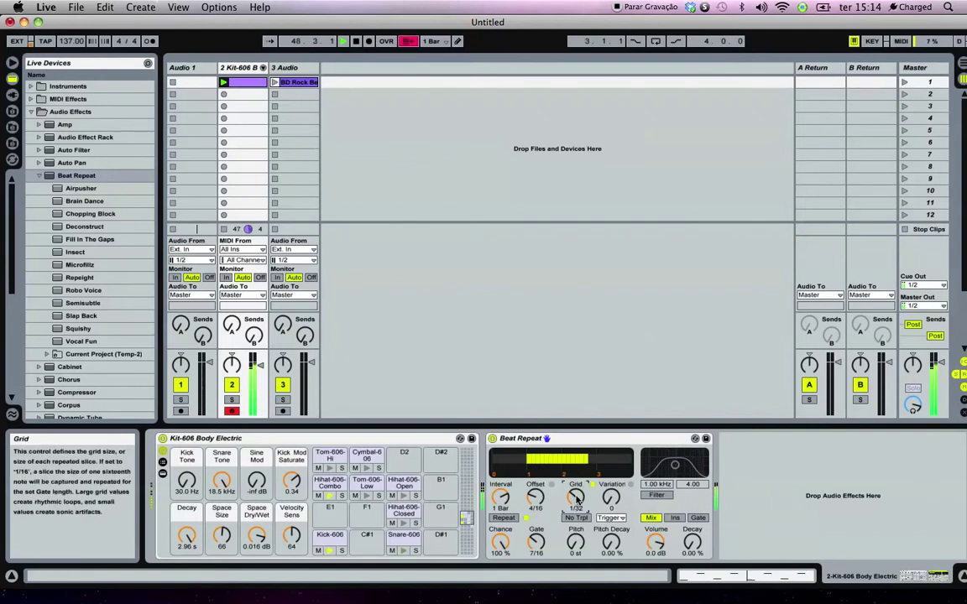
drag(575, 497, 575, 490)
drag(535, 542, 536, 554)
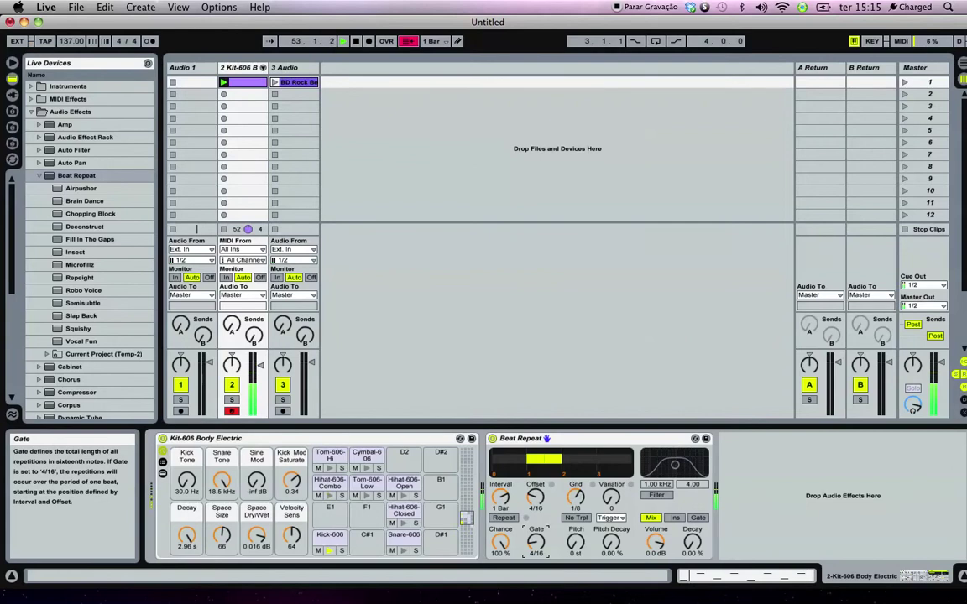
Step: Set Beat Repeat's Gate to 8/16, Pitch to -7 st, Pitch Decay to 73.0 % and Decay to 26.2 %
drag(537, 547, 576, 540)
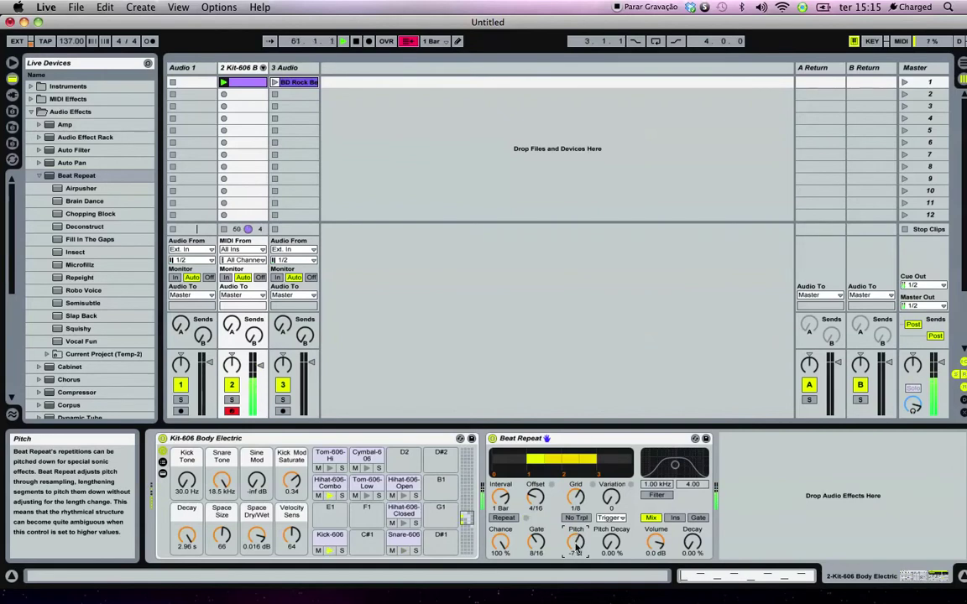
drag(614, 546, 615, 538)
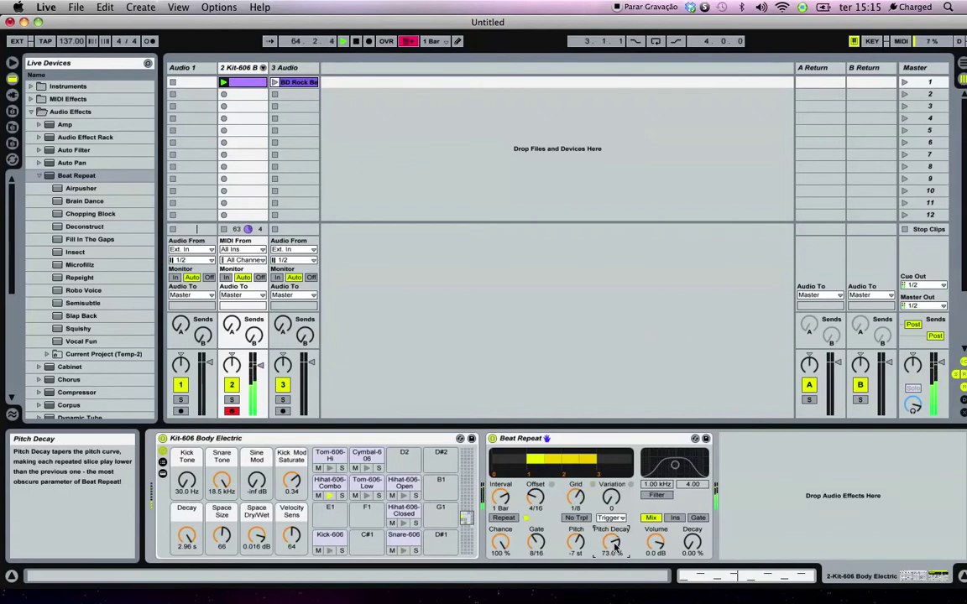
drag(692, 544, 693, 534)
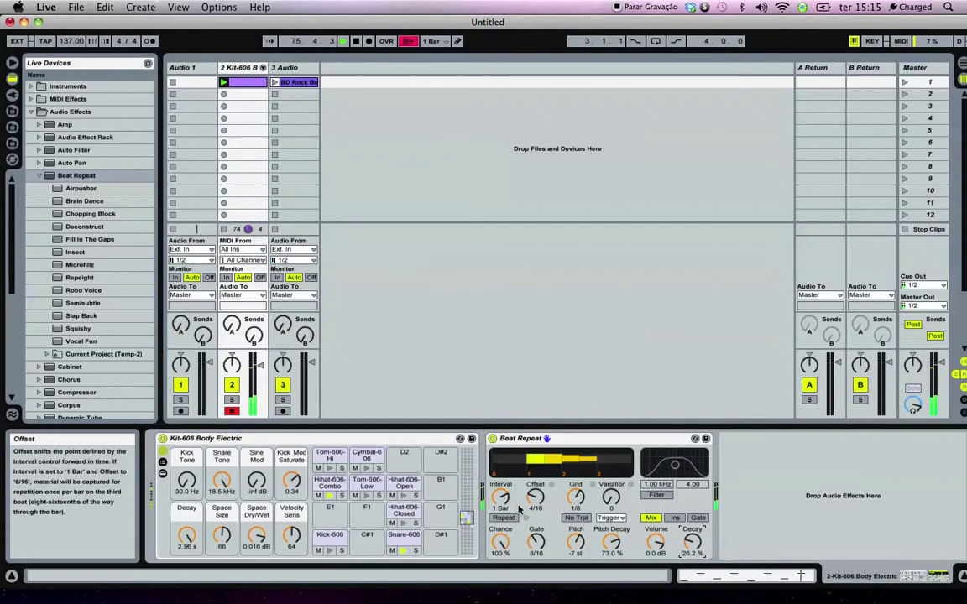
Step: Try a Beat Repeat Chance of 41.3 %, restore it to 100 %, and set Variation to 4
drag(500, 542, 500, 583)
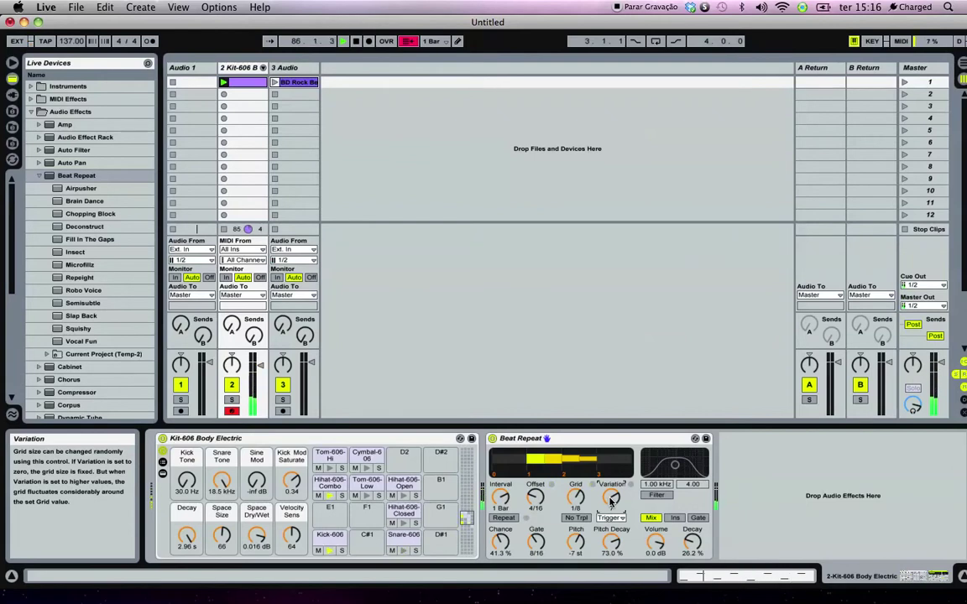
drag(501, 543, 501, 491)
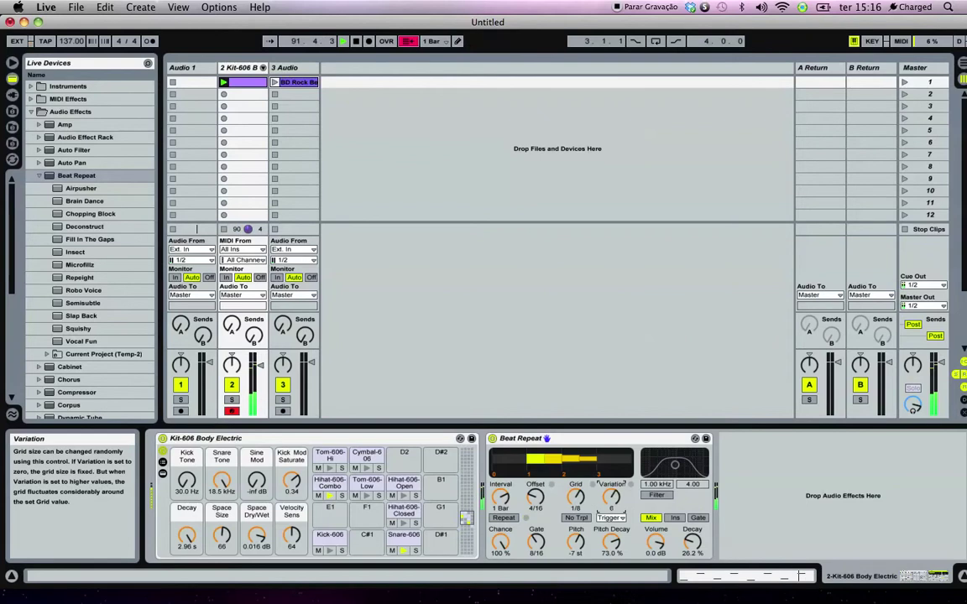
Step: Enable Beat Repeat's filter and set its frequency to 1.66 kHz with a bandwidth of 3.69
click(657, 496)
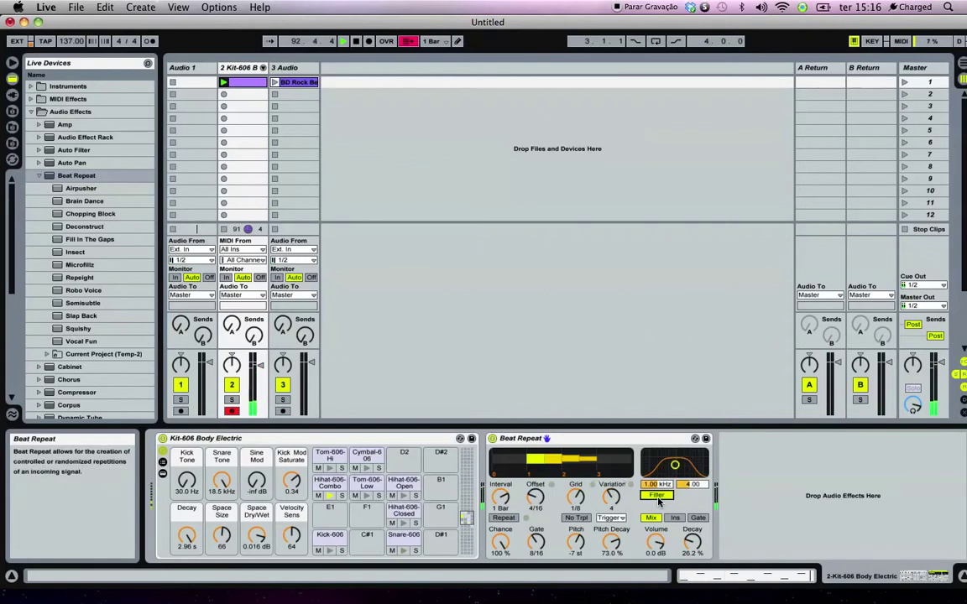
mouse_move(676, 467)
mouse_down()
mouse_move(690, 469)
mouse_move(680, 465)
mouse_up()
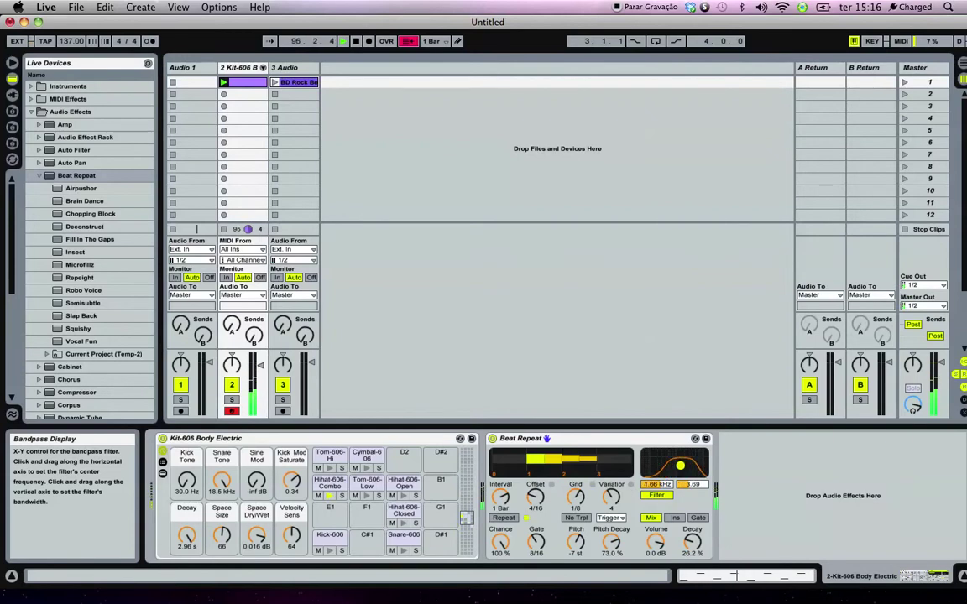
Step: Try Beat Repeat's Insert and Gate output modes and return to Mix
click(674, 519)
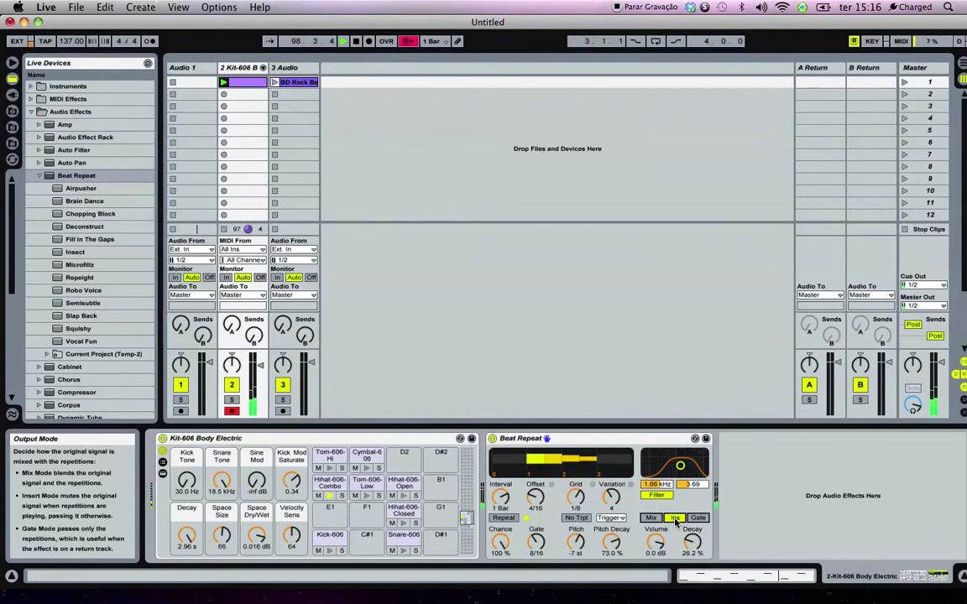
click(700, 519)
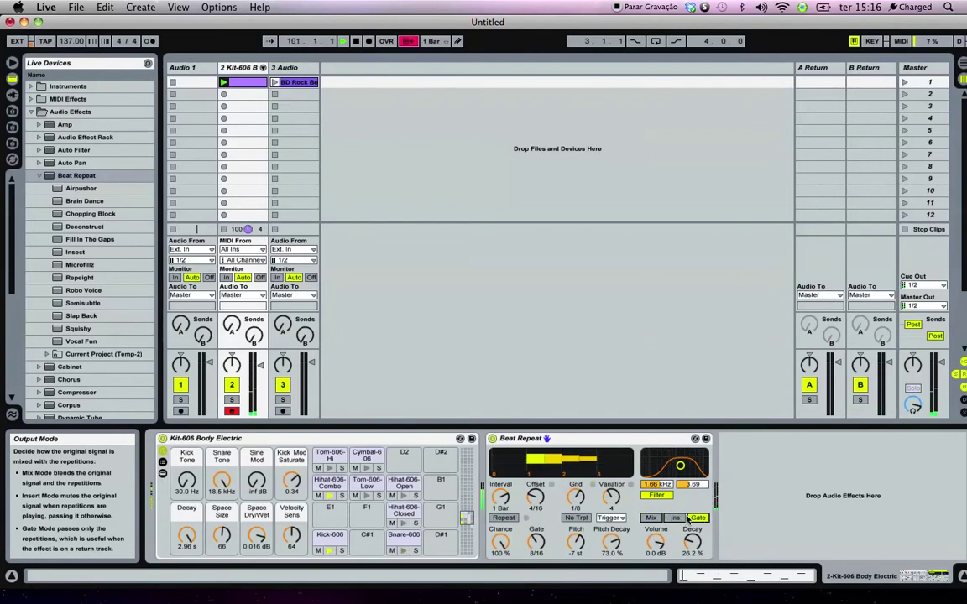
click(653, 517)
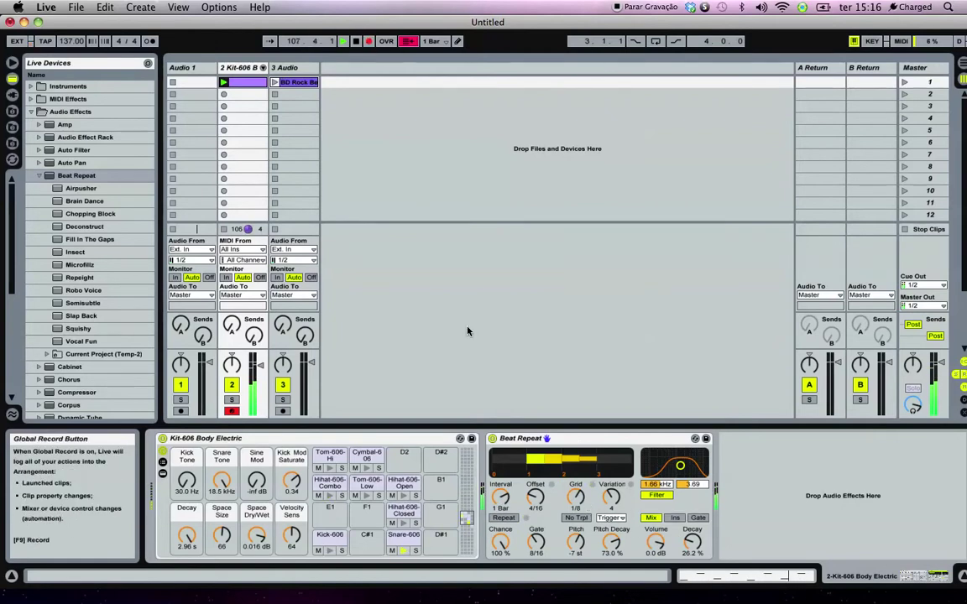
Step: Record Beat Repeat automation with Offset 6/16, Grid 1/24, Variation 0 and Interval 1/4, and stop playback
drag(535, 499, 578, 505)
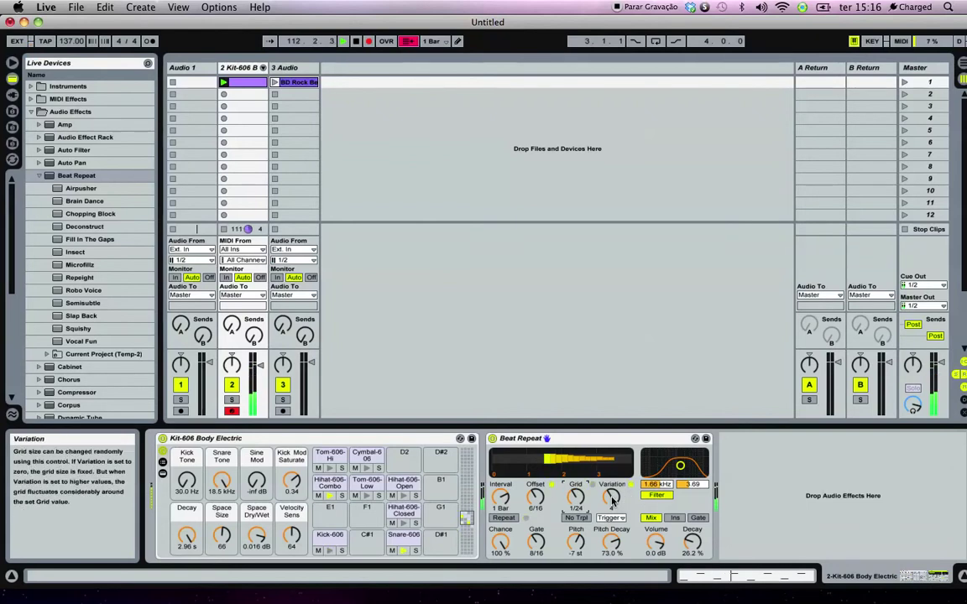
drag(501, 497, 501, 522)
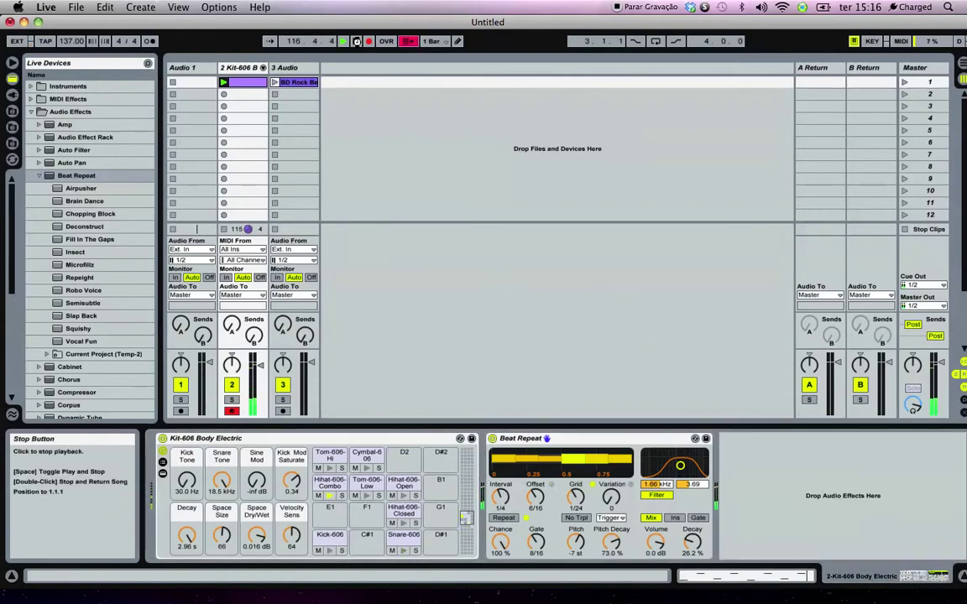
click(355, 40)
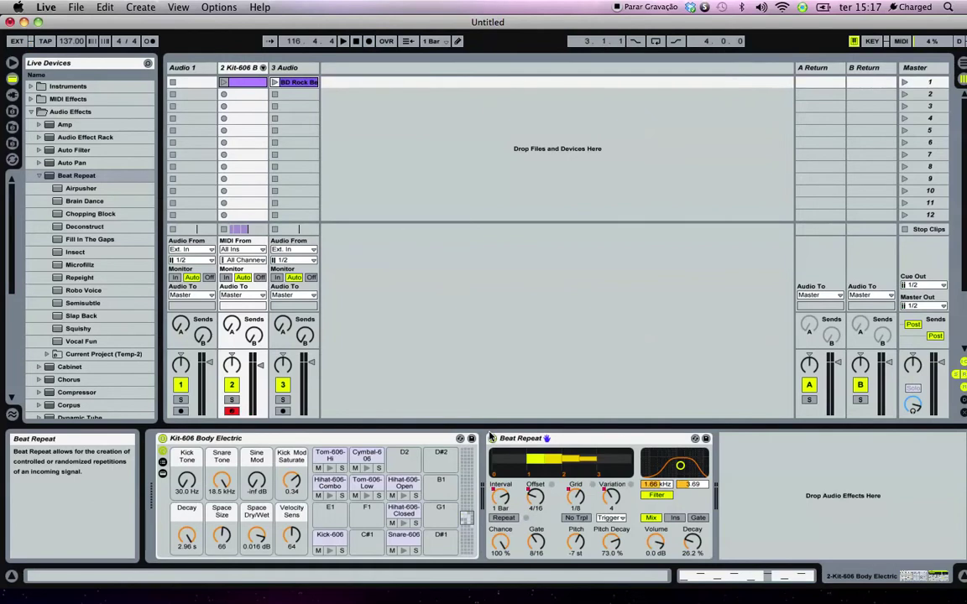
Step: Show the recorded Kit-606 clip with its Interval automation in the Arrangement and play it from bar 107
key(Tab)
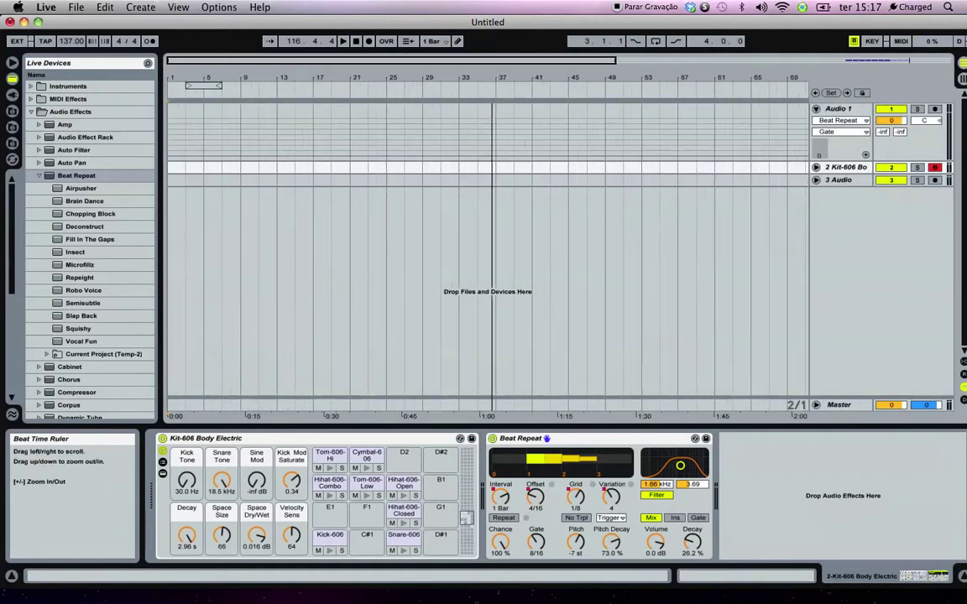
drag(413, 78, 413, 46)
drag(770, 79, 772, 113)
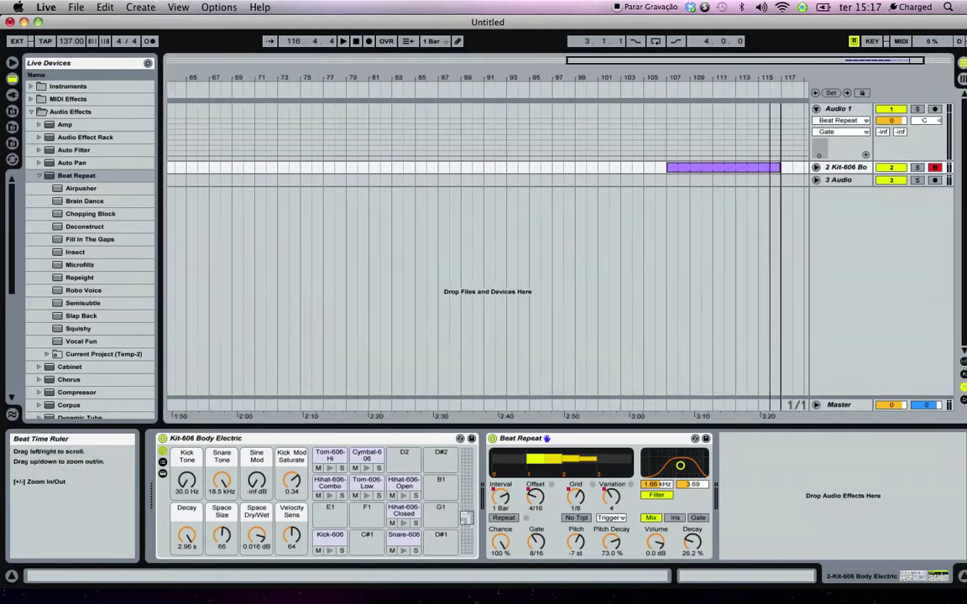
key(plus)
click(816, 167)
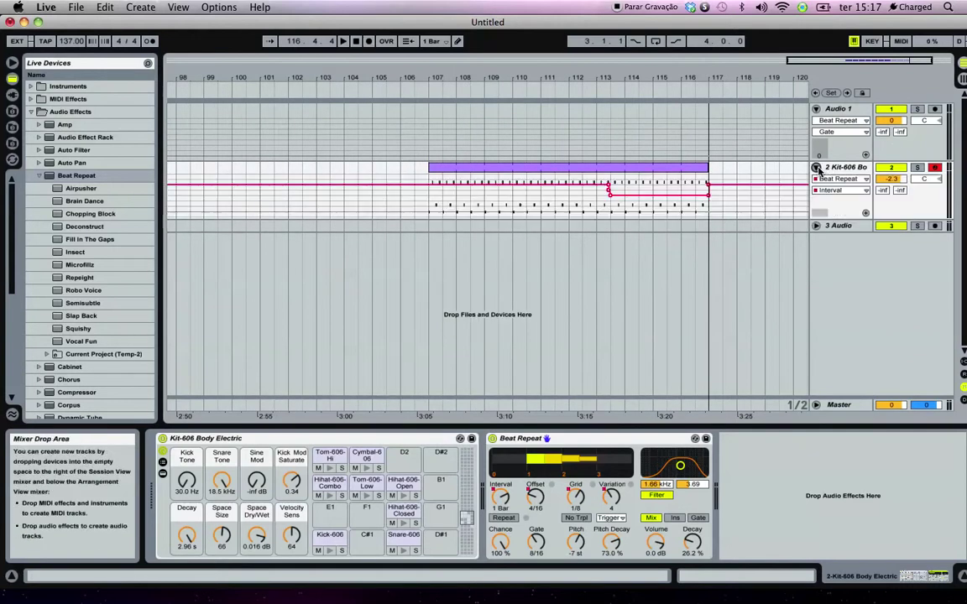
click(429, 87)
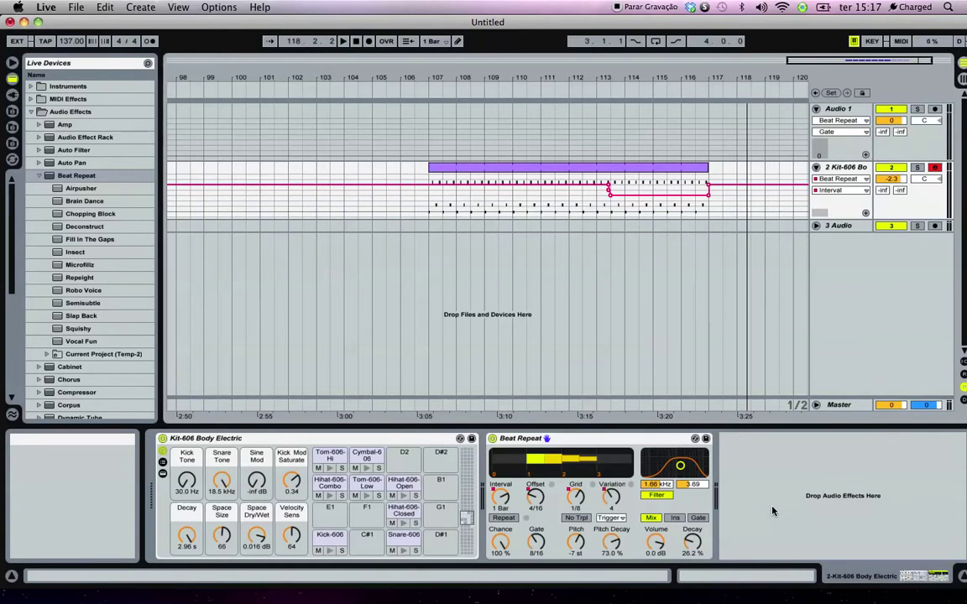
Step: Return to the Session View and delete the Kit-606 track
key(Tab)
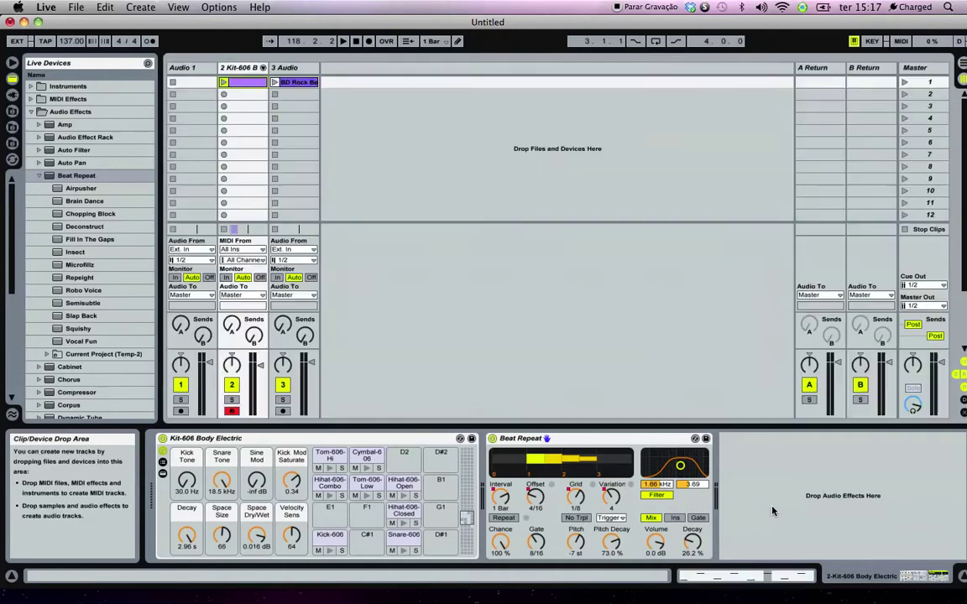
click(292, 68)
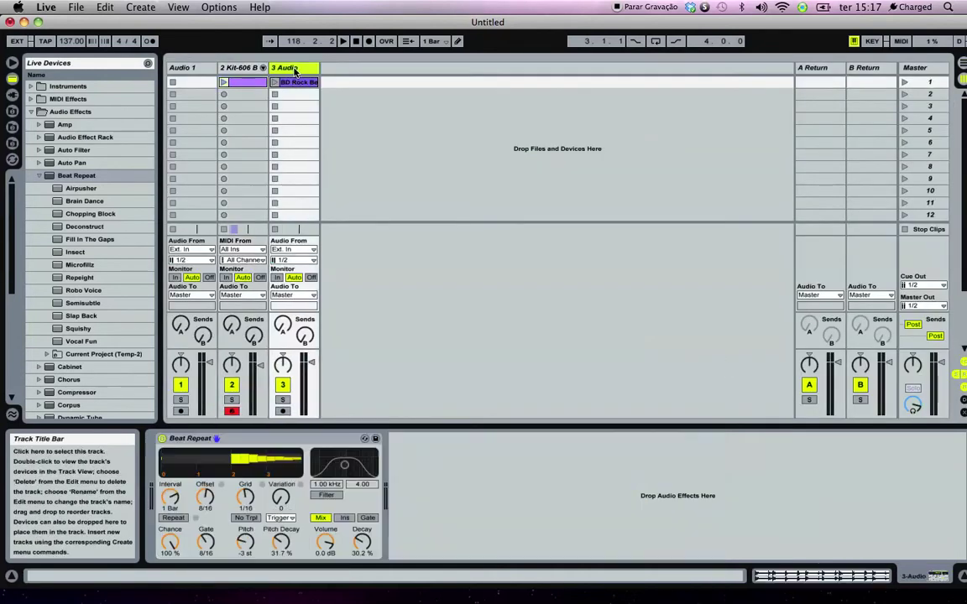
click(255, 70)
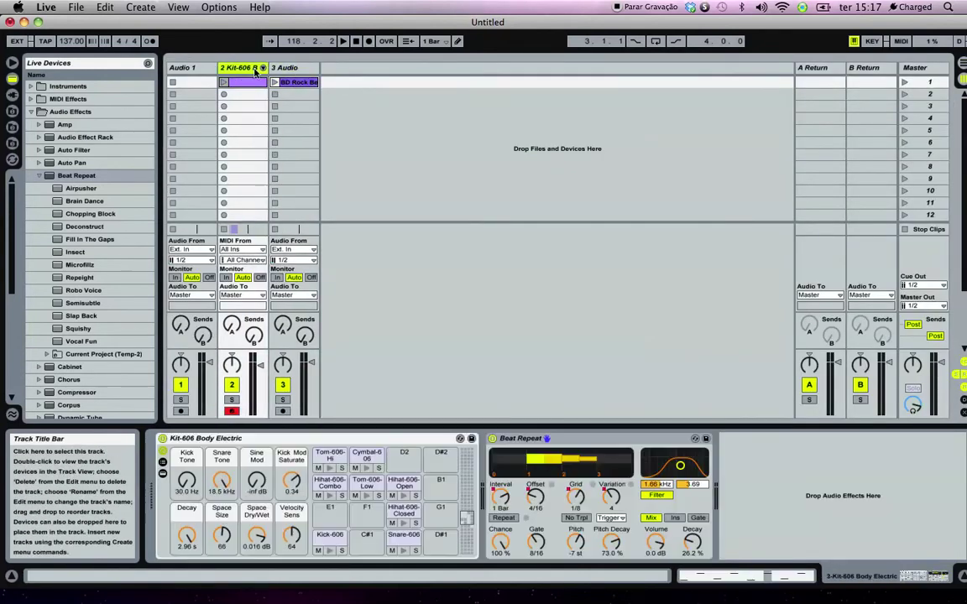
key(Delete)
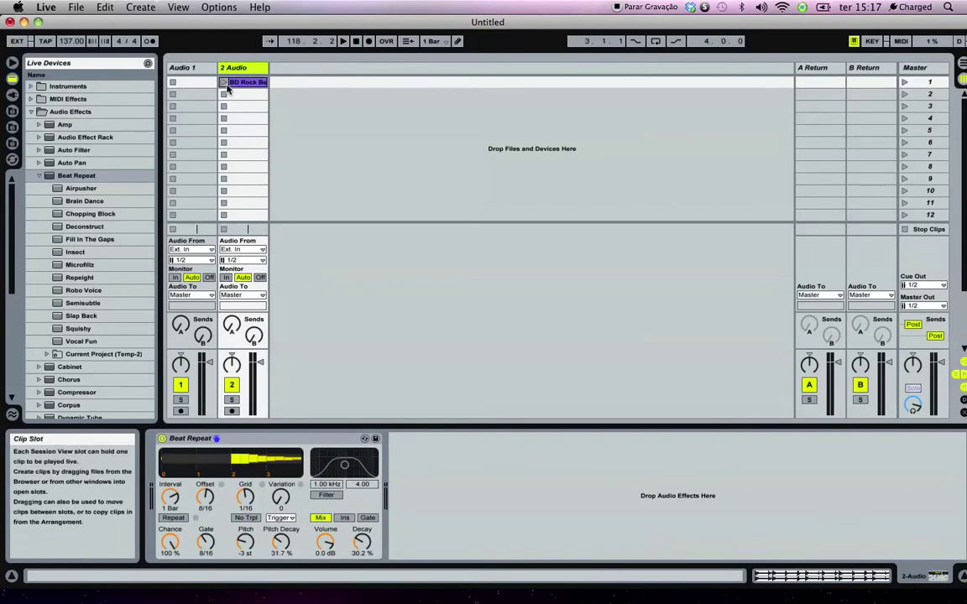
Step: Play the BD Rock audio clip and bypass Beat Repeat, then re-enable it to compare the dry and processed loop
click(223, 83)
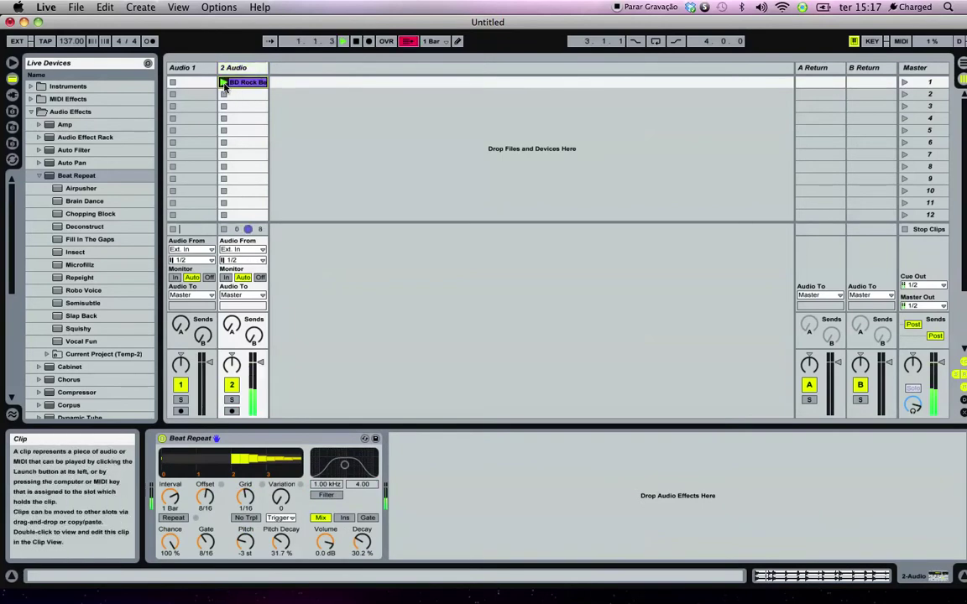
click(165, 440)
click(163, 439)
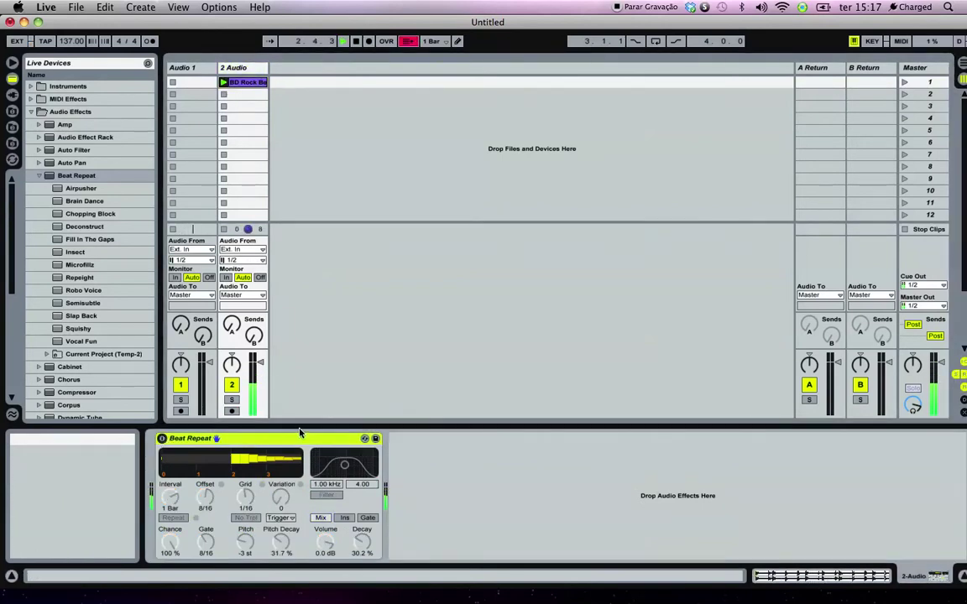
click(162, 438)
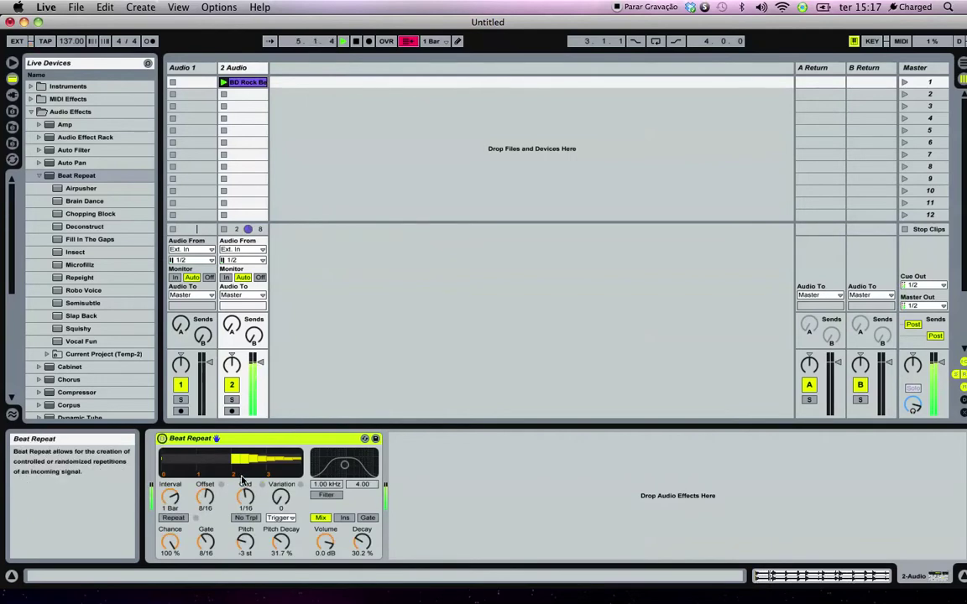
Step: Try a Beat Repeat Interval of 1/2 on the playing audio loop and return it to 1 Bar
drag(170, 497, 171, 448)
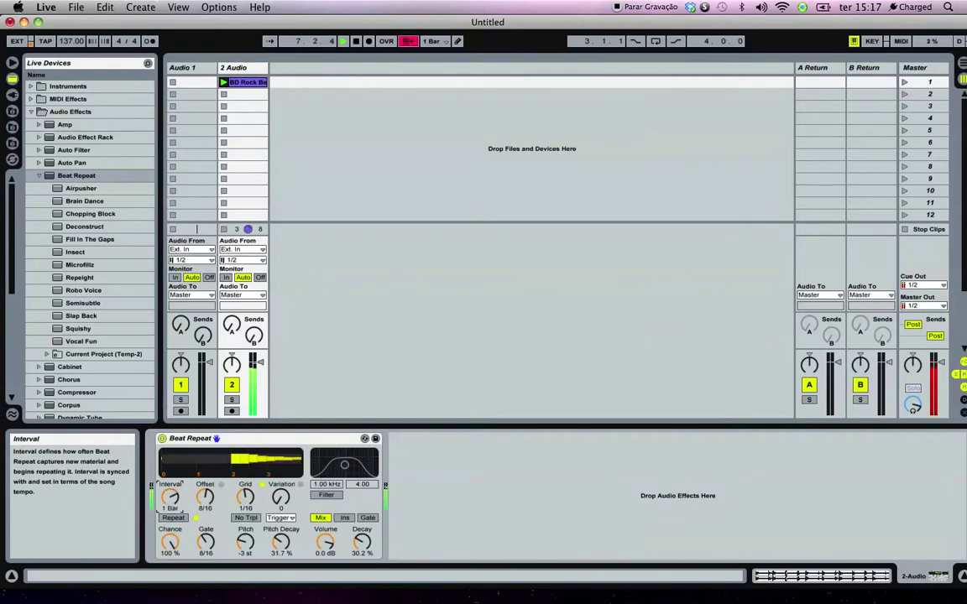
drag(170, 497, 170, 504)
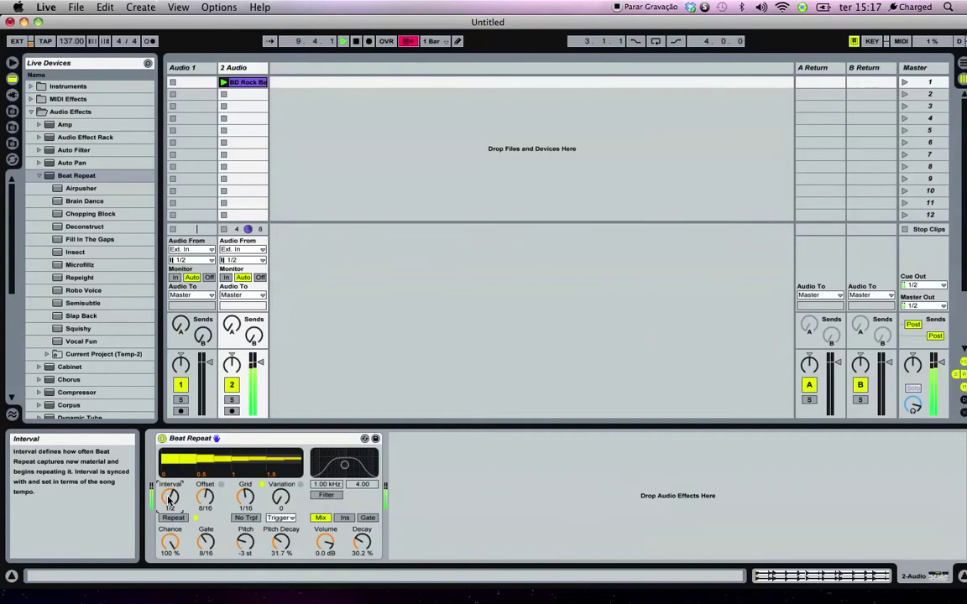
drag(168, 497, 169, 491)
Step: Set Beat Repeat's Pitch Decay to 69.8 % and Pitch to -7 st, and stop the audio clip
click(282, 543)
drag(282, 544, 245, 527)
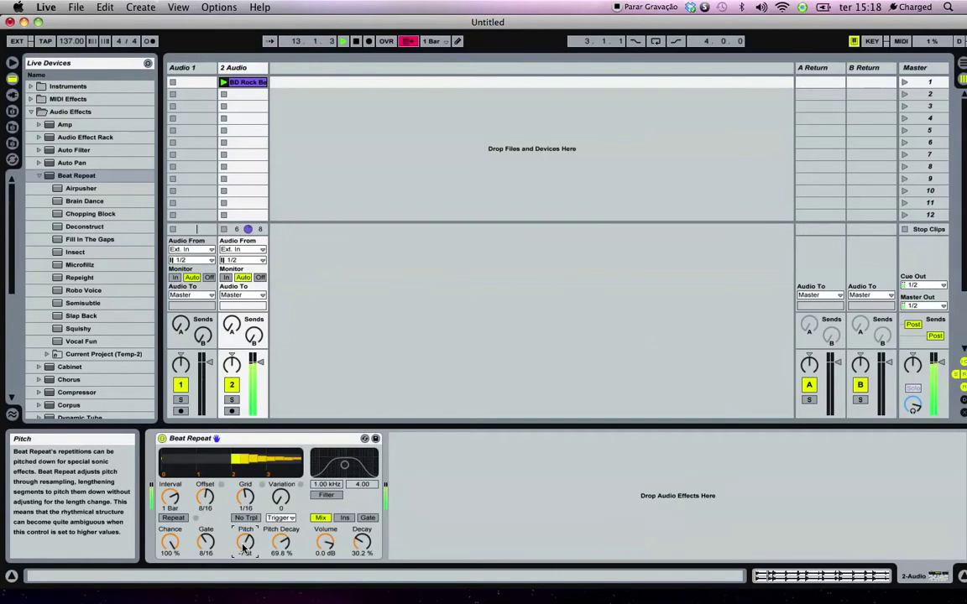
click(225, 95)
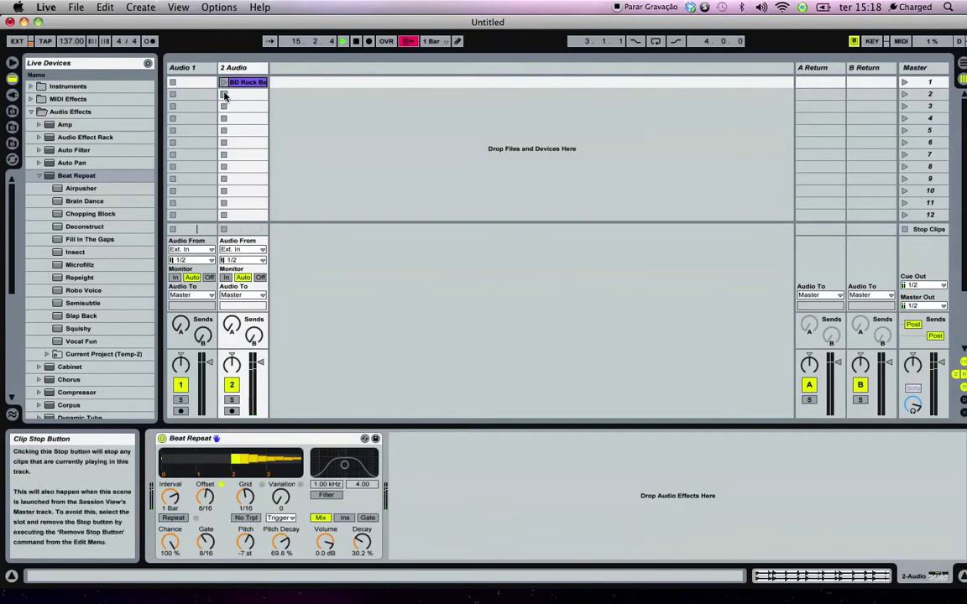